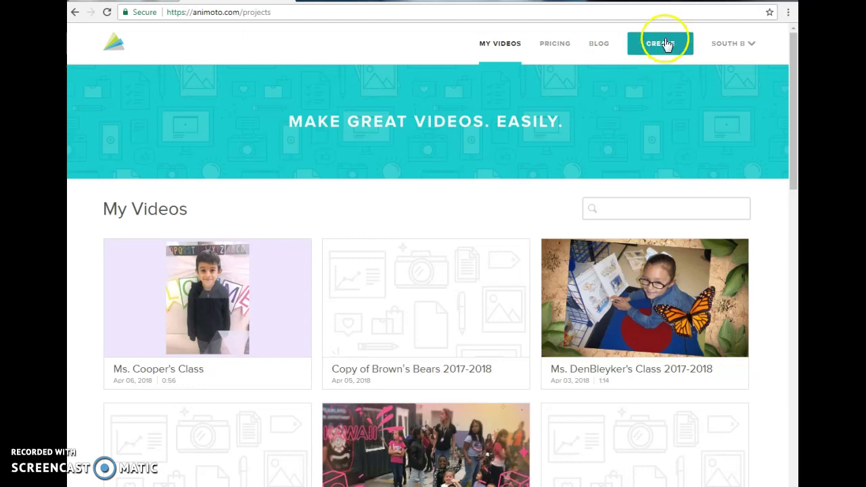
# Start creating a new video from the Animoto dashboard
pyautogui.click(661, 51)
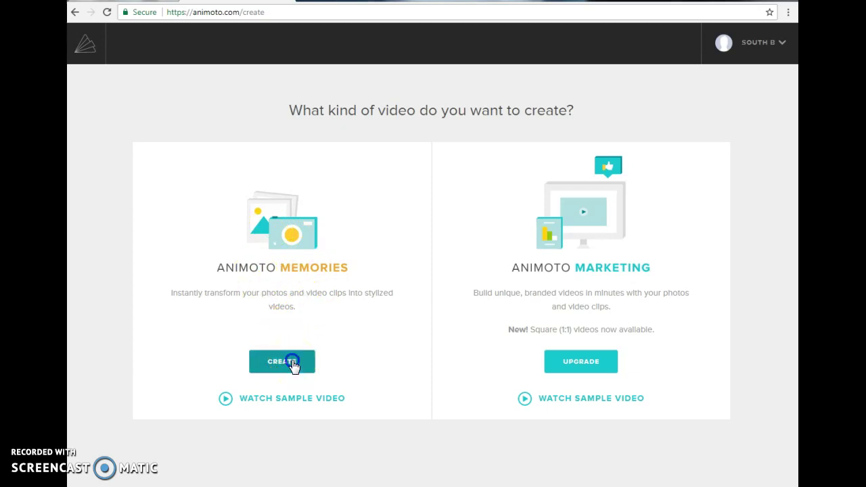
# Choose Animoto Memories as the video type and scroll through the style gallery
pyautogui.click(292, 364)
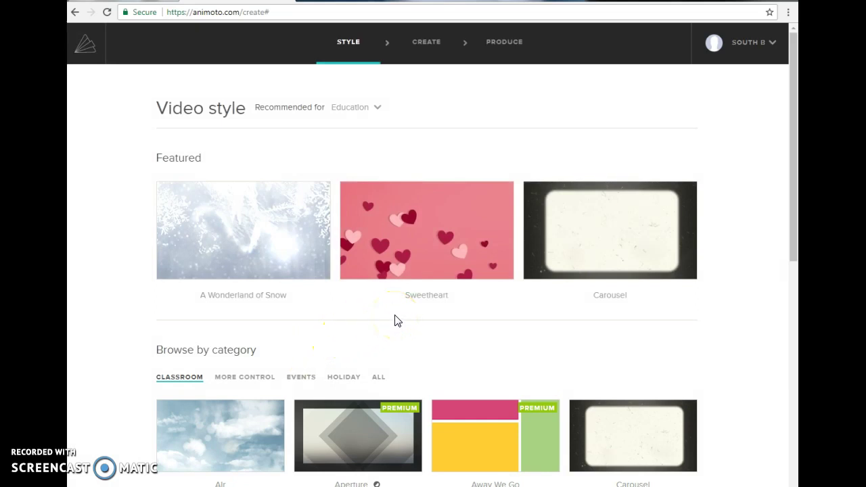
pyautogui.scroll(-1, 397, 321)
pyautogui.scroll(1, 397, 320)
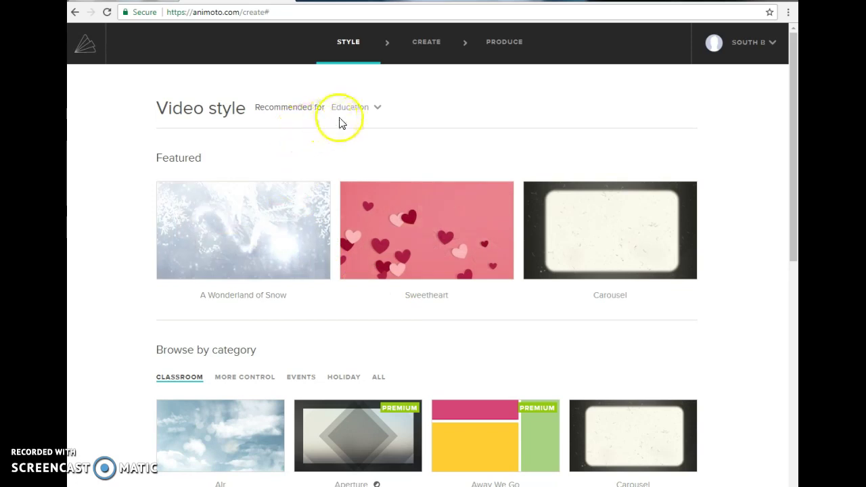
pyautogui.scroll(-3, 356, 270)
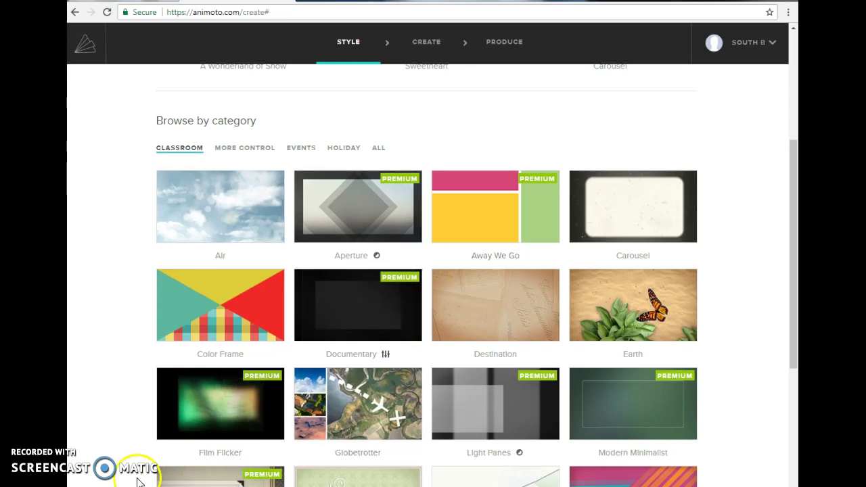
# Preview the Back to School style from the Events category, then pause it
pyautogui.click(301, 147)
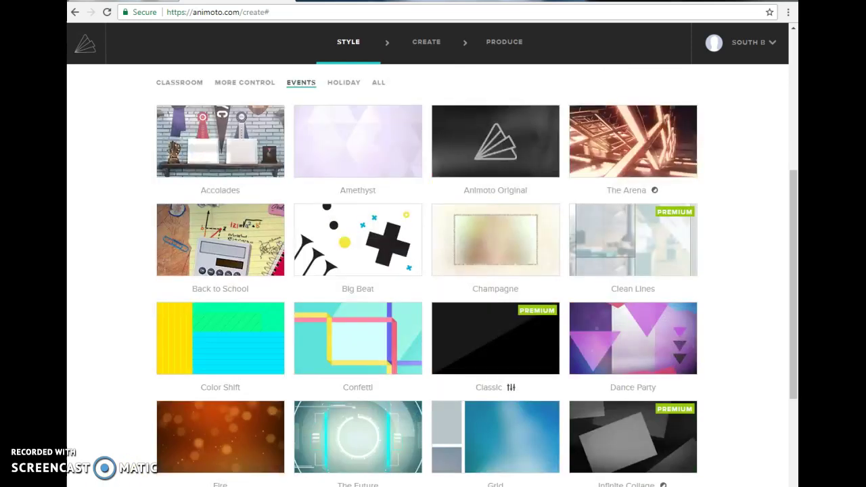
pyautogui.click(217, 249)
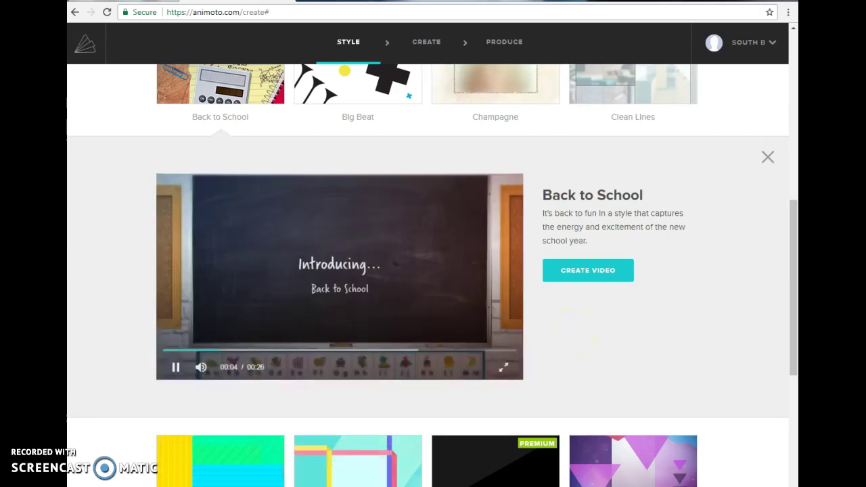
pyautogui.click(176, 368)
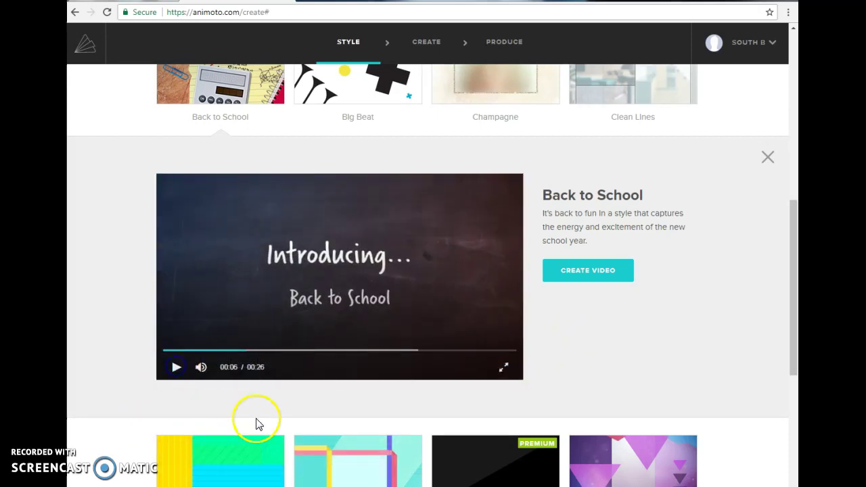
# Create the Back to School video and begin uploading photos from the computer
pyautogui.click(590, 276)
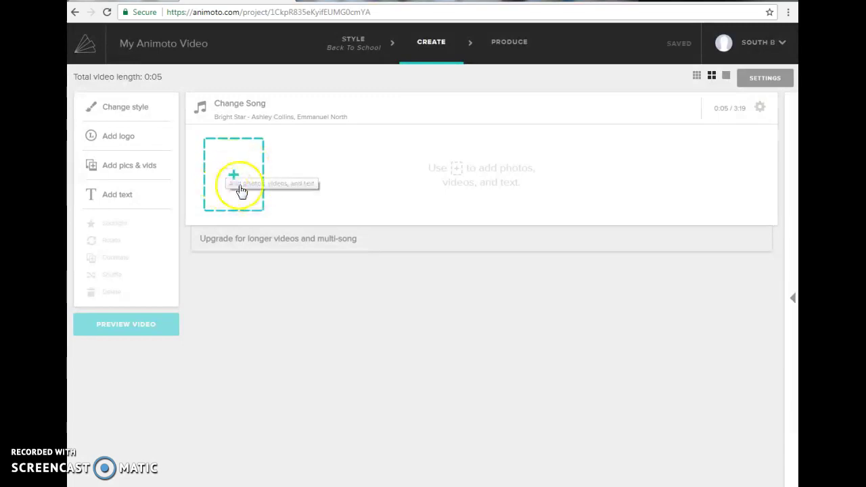
pyautogui.click(232, 180)
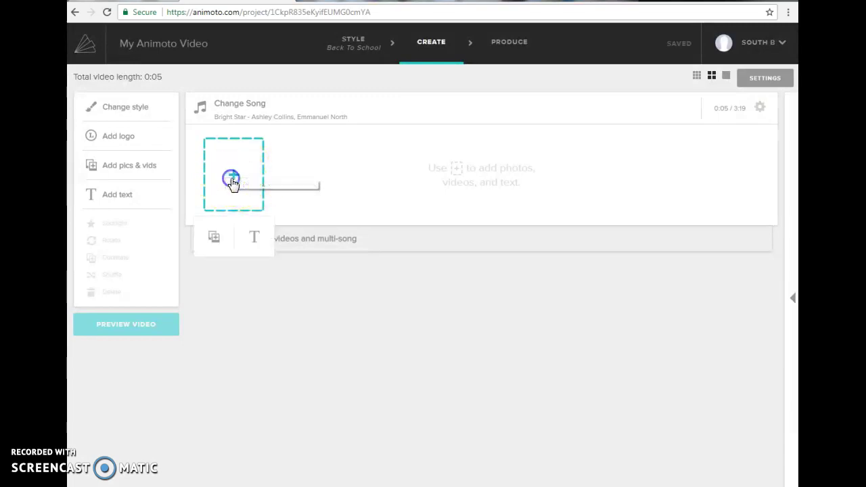
pyautogui.click(213, 244)
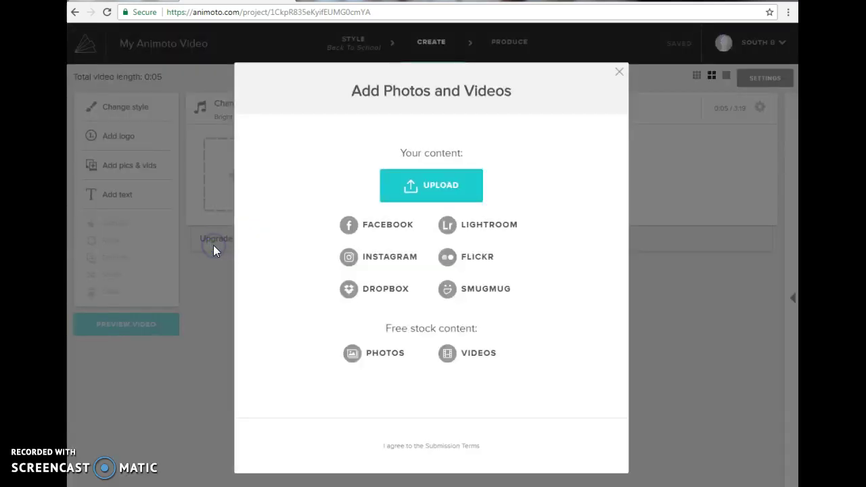
pyautogui.click(410, 189)
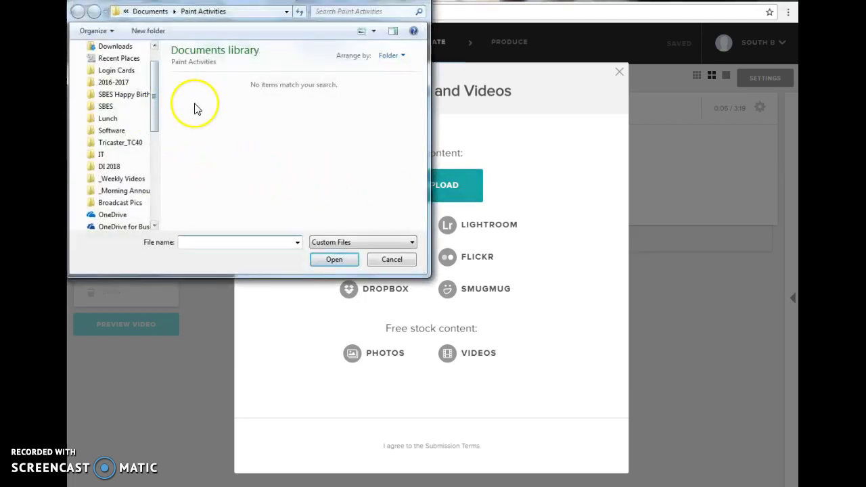
# Select all ten student photos in the Broadcast Pics folder
pyautogui.click(111, 202)
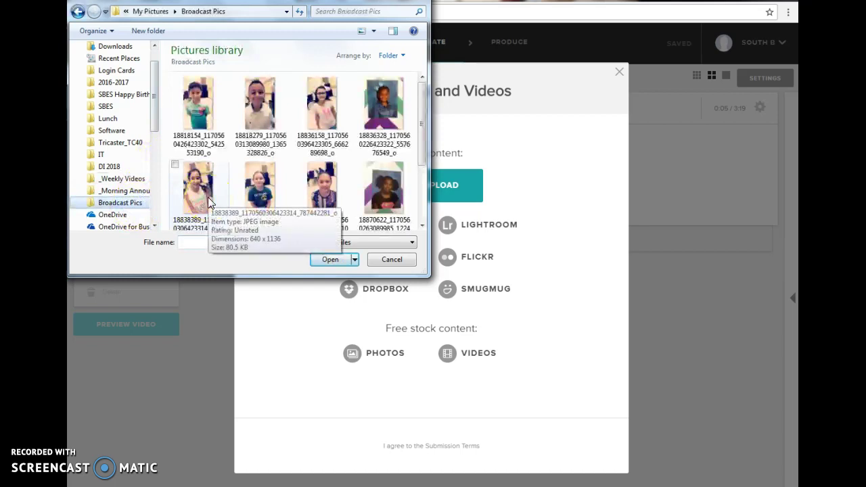
pyautogui.click(203, 136)
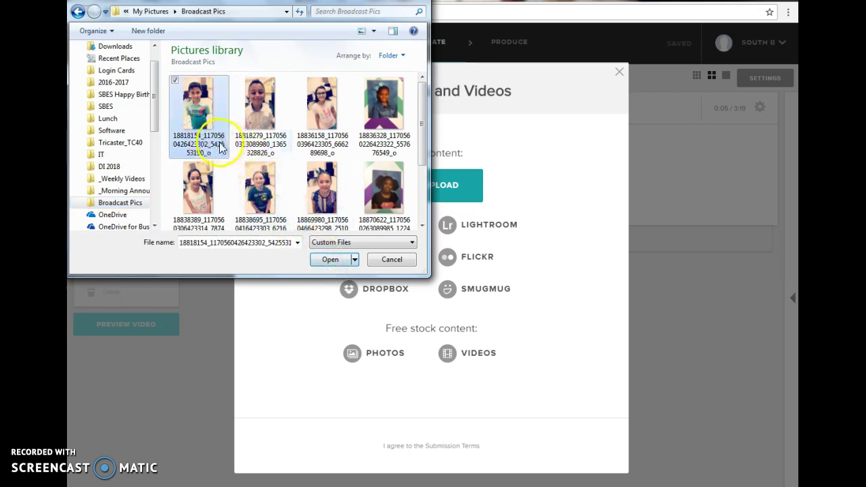
pyautogui.hotkey('ctrl', 'a')
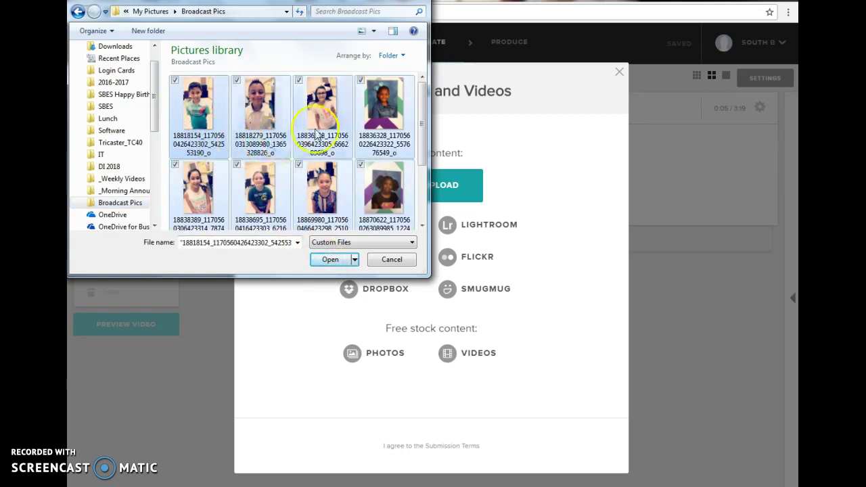
pyautogui.moveTo(422, 102); pyautogui.dragTo(424, 159)
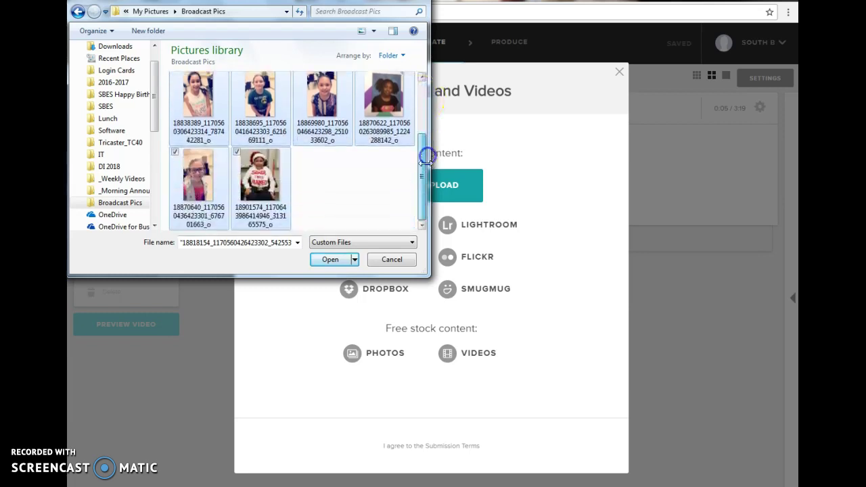
# Upload the ten photos and reorder several tiles, moving the Santa-shirt photo to ninth place
pyautogui.click(327, 259)
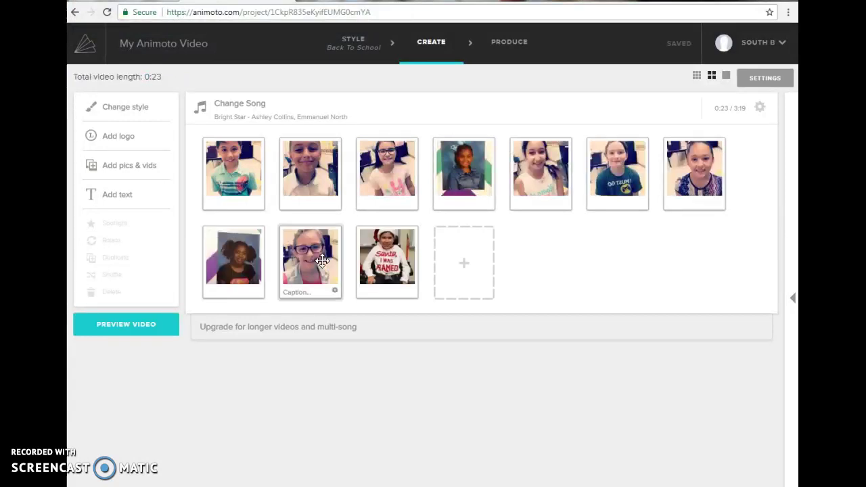
pyautogui.moveTo(232, 188); pyautogui.dragTo(310, 209)
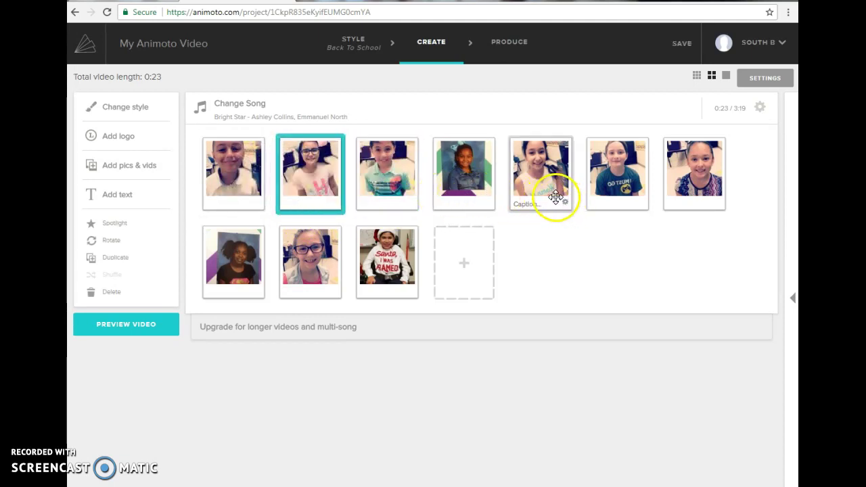
pyautogui.moveTo(608, 177); pyautogui.dragTo(536, 192)
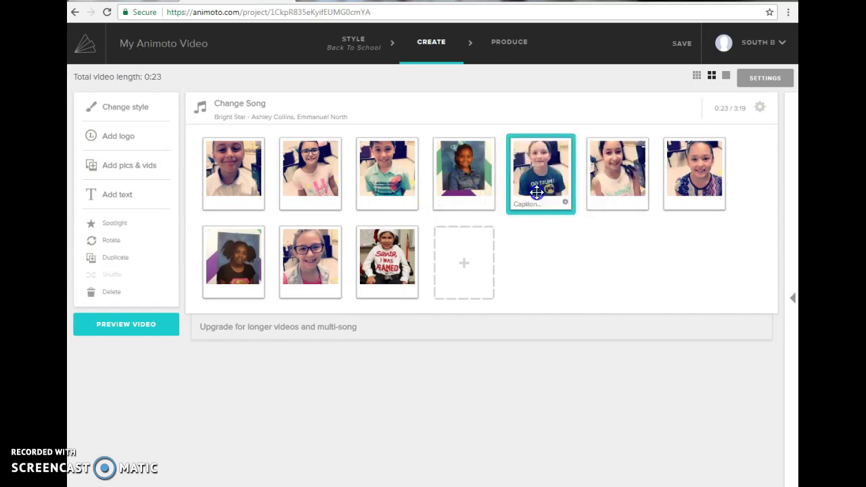
pyautogui.moveTo(381, 284); pyautogui.dragTo(274, 284)
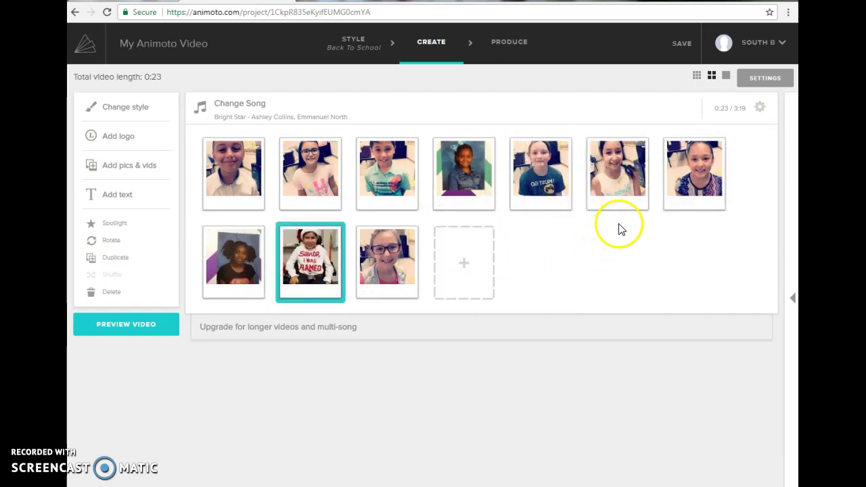
pyautogui.moveTo(219, 209)
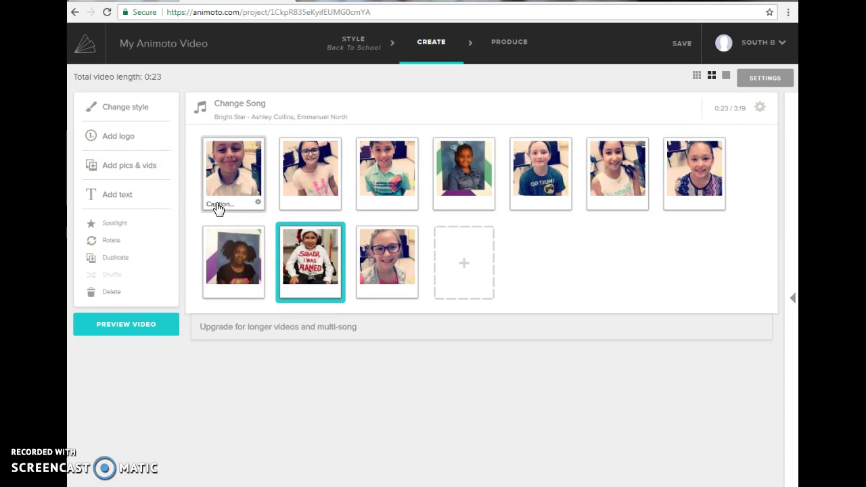
# Caption the first storyboard photo 'Student Name'
pyautogui.click(218, 208)
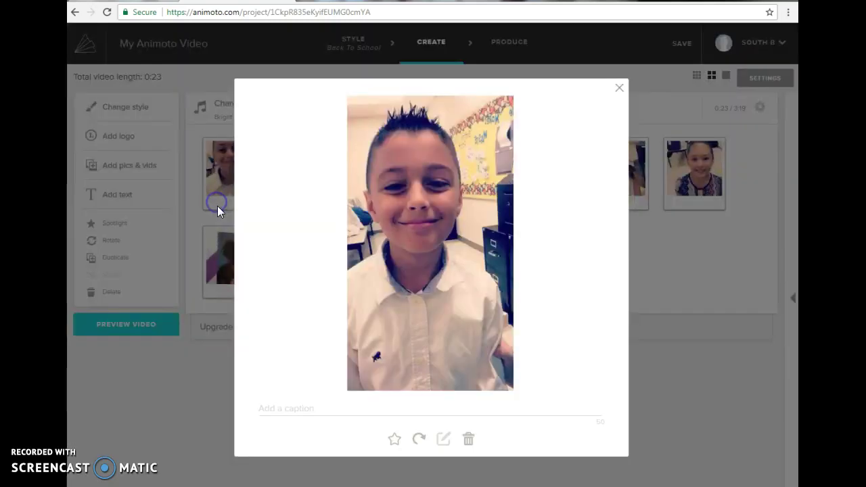
pyautogui.click(285, 409)
pyautogui.write('STudent')
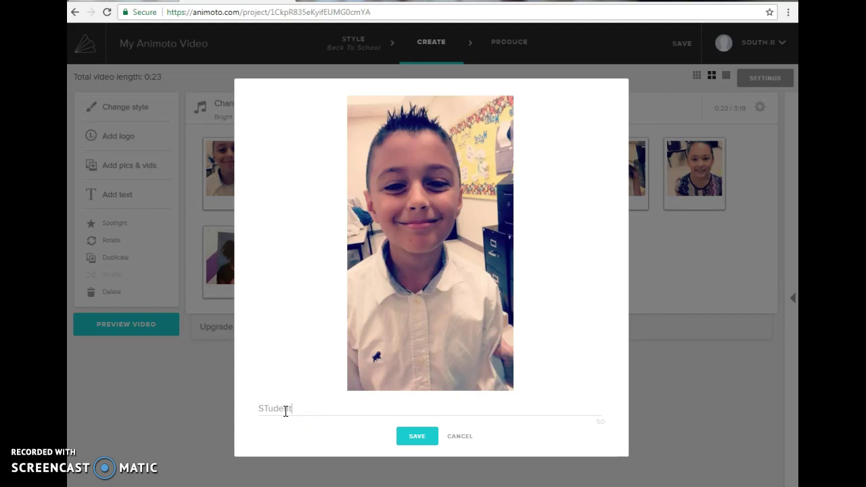
pyautogui.press('BackSpace')
pyautogui.press('BackSpace')
pyautogui.press('BackSpace')
pyautogui.press('BackSpace')
pyautogui.click(416, 435)
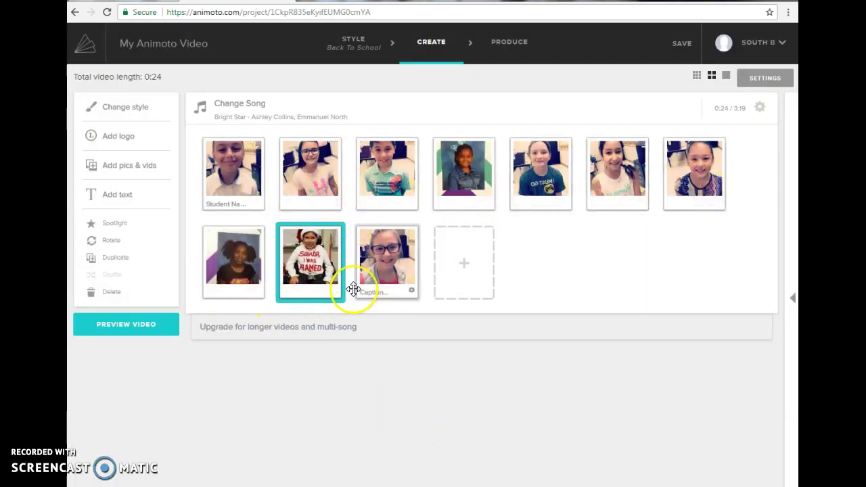
pyautogui.click(238, 207)
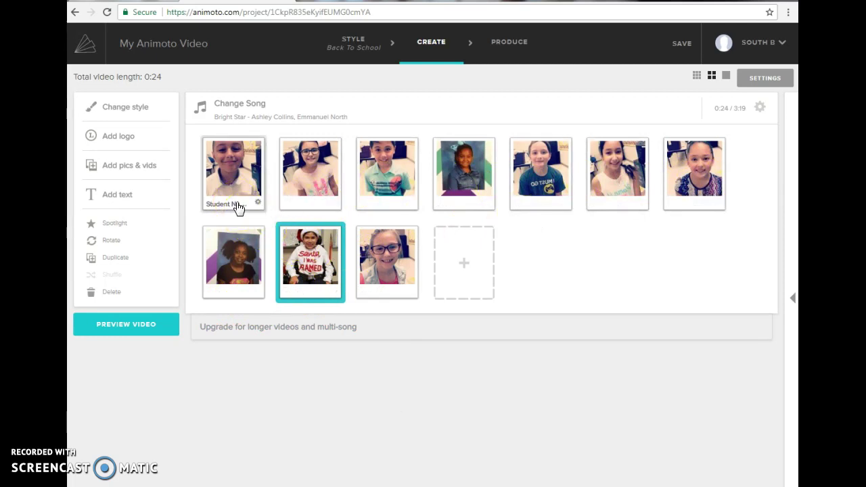
# Browse the Popular for Education songs, sample Coquetry, and open the full Music Library
pyautogui.click(245, 111)
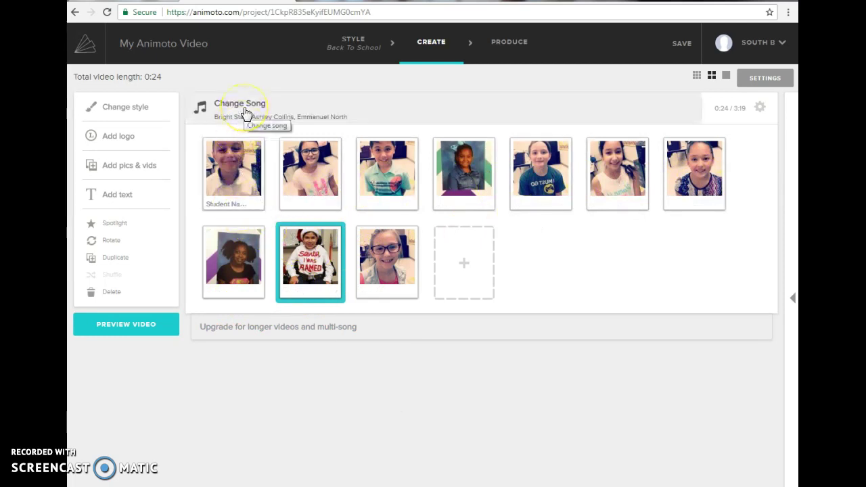
pyautogui.click(246, 112)
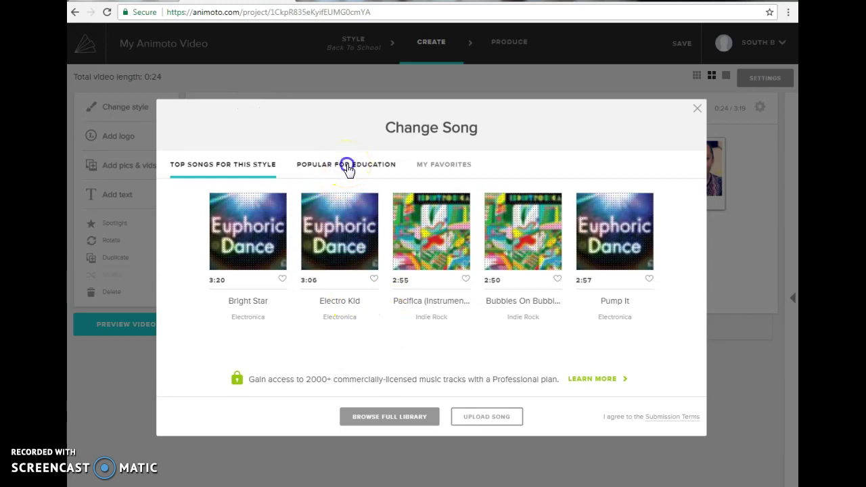
pyautogui.click(347, 168)
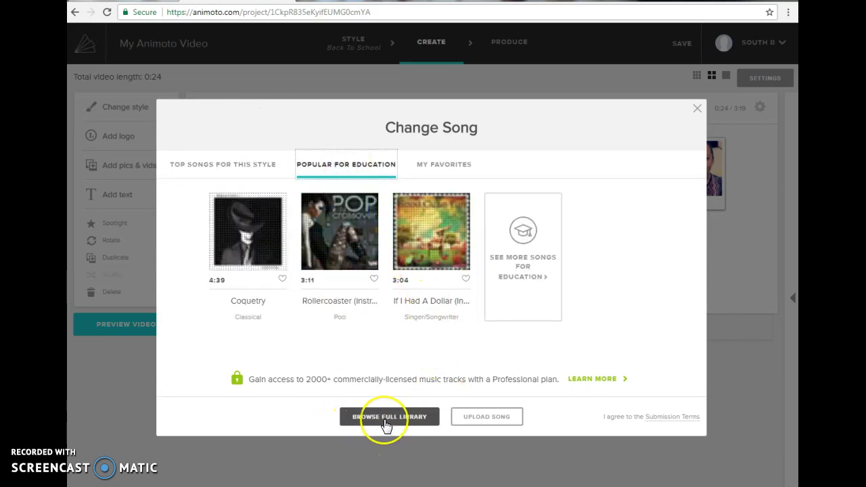
pyautogui.moveTo(222, 304)
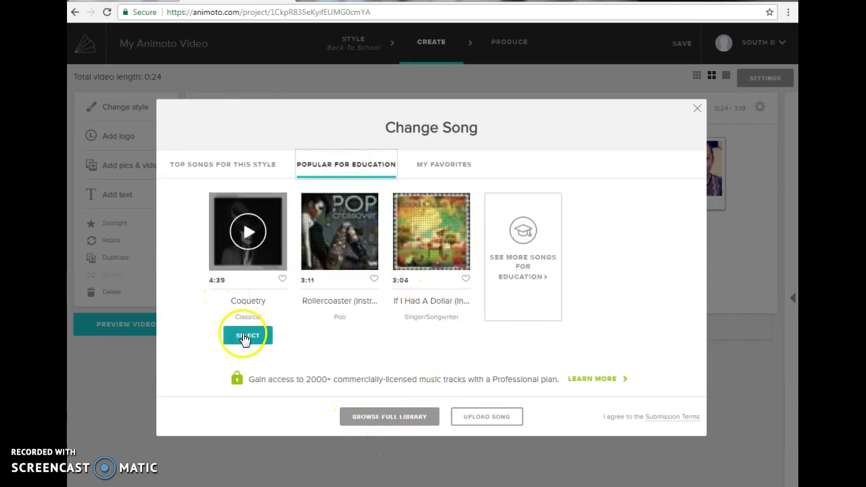
pyautogui.click(250, 237)
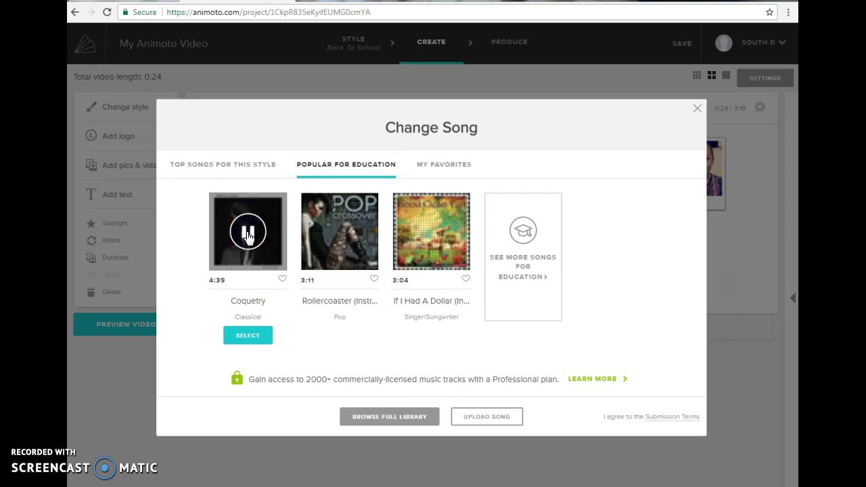
pyautogui.click(247, 335)
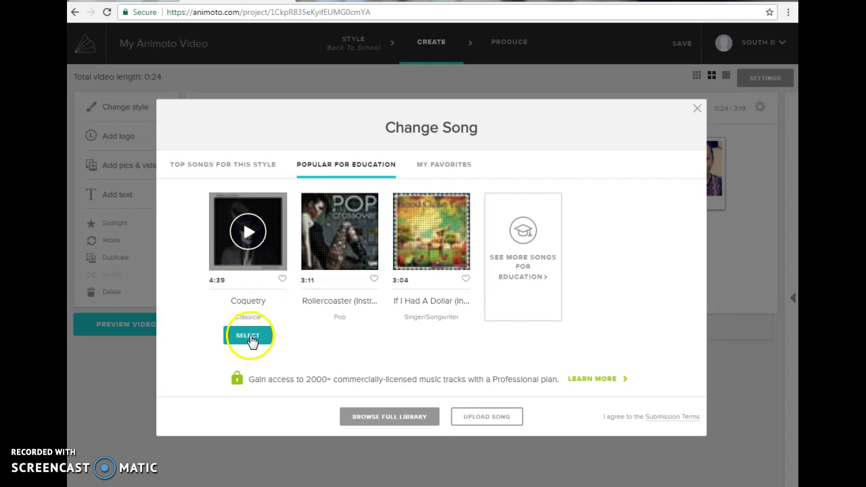
pyautogui.click(397, 420)
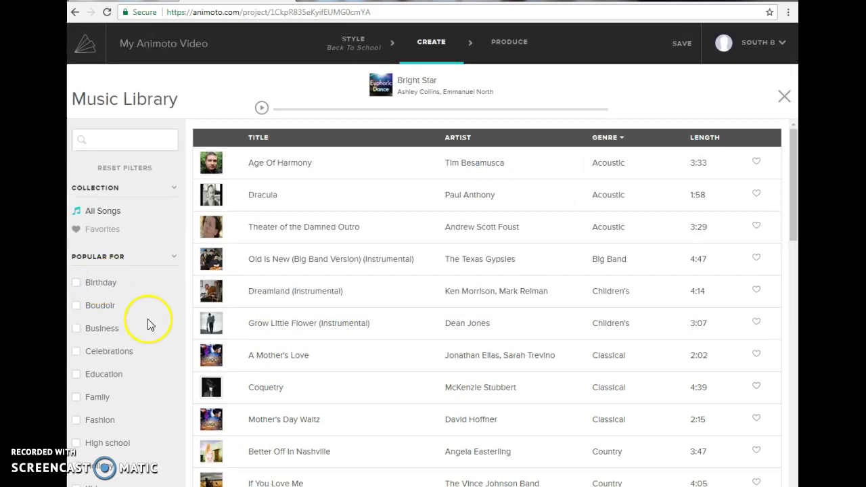
# Filter songs to Family, preview Fly and Acoustic Sun, and select Acoustic Sun
pyautogui.scroll(-3, 147, 322)
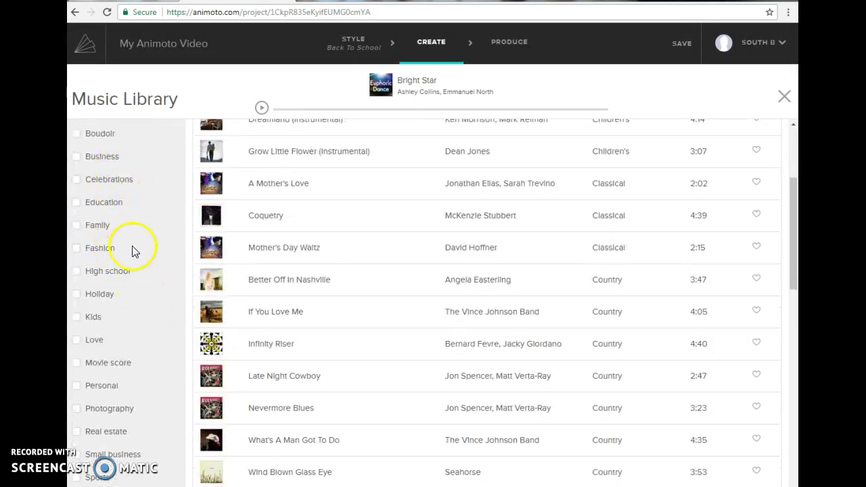
pyautogui.click(76, 226)
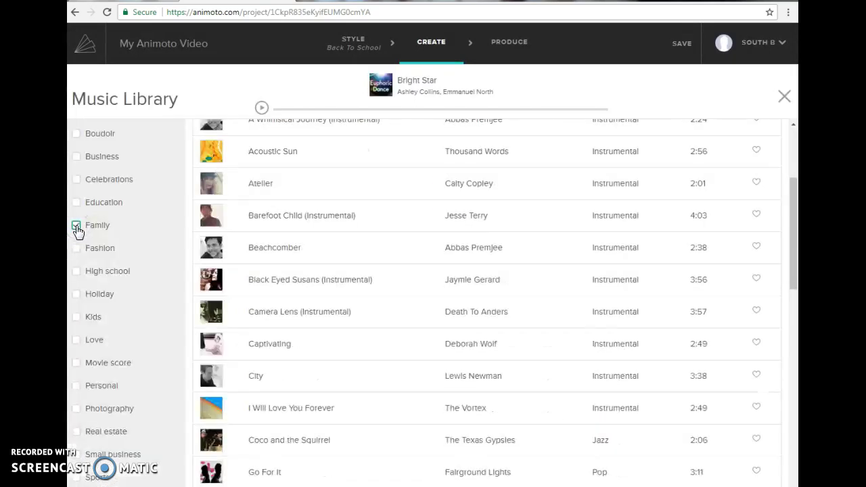
pyautogui.scroll(3, 464, 343)
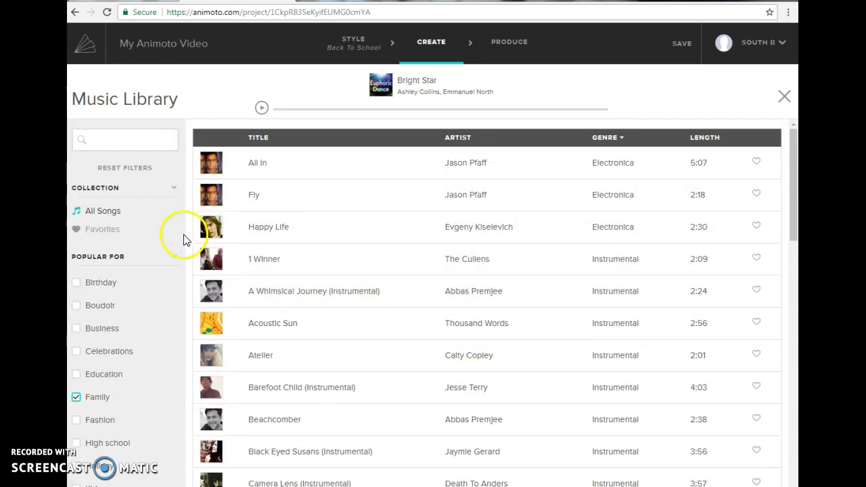
pyautogui.click(212, 196)
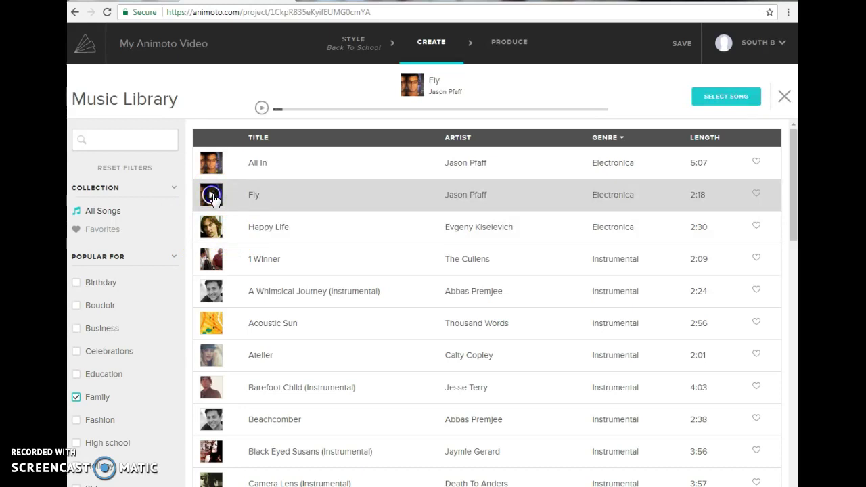
pyautogui.click(211, 325)
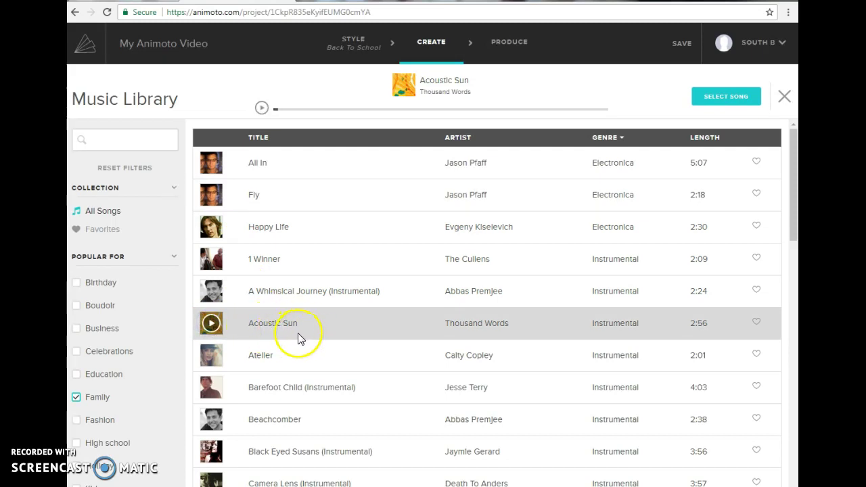
pyautogui.click(728, 96)
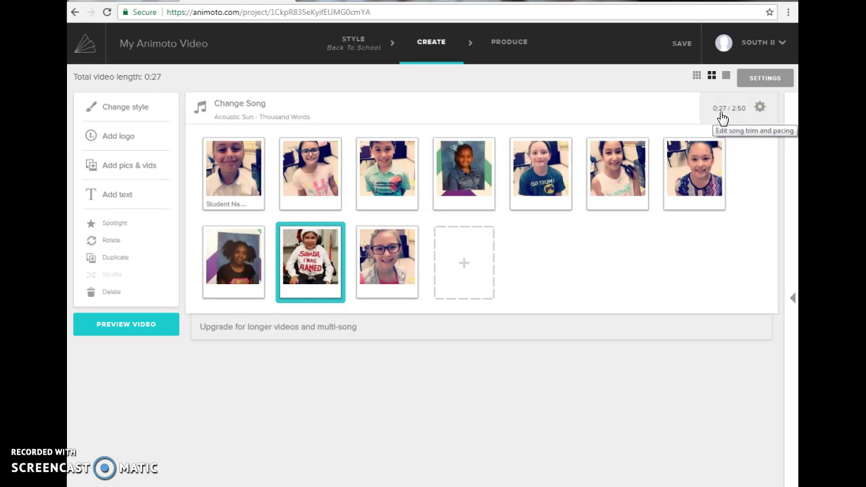
# Insert a 'Ms. So and so's Class' title slide at the start of the video
pyautogui.click(769, 176)
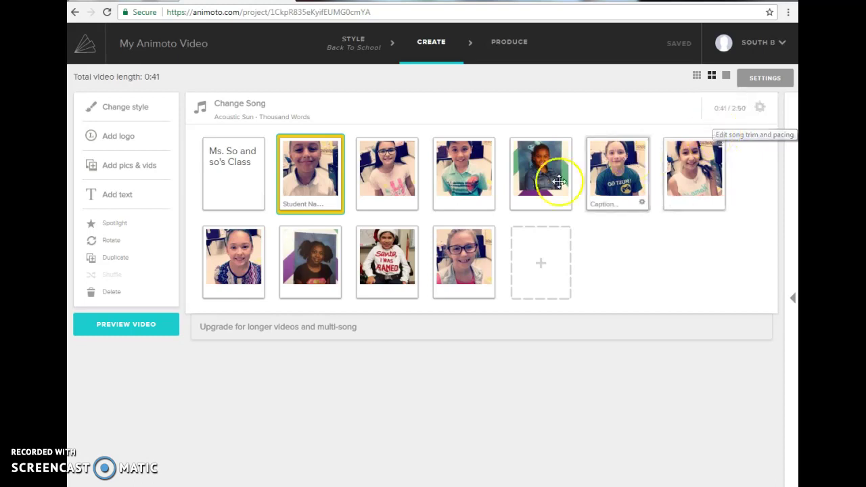
pyautogui.moveTo(322, 175); pyautogui.dragTo(385, 179)
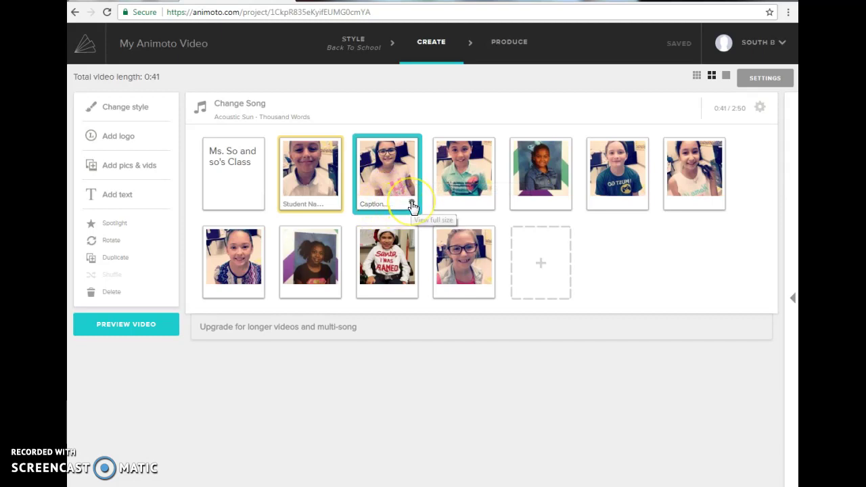
# Spotlight the second student photo, the girl in the pink H shirt
pyautogui.click(412, 204)
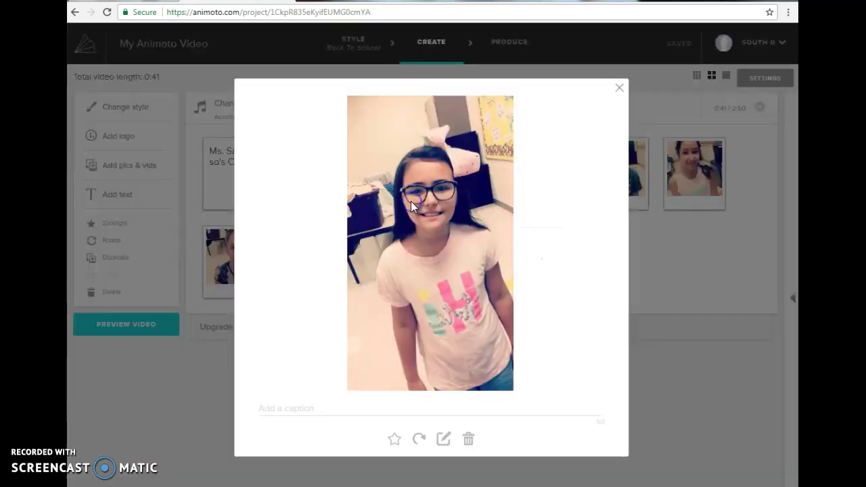
pyautogui.click(392, 441)
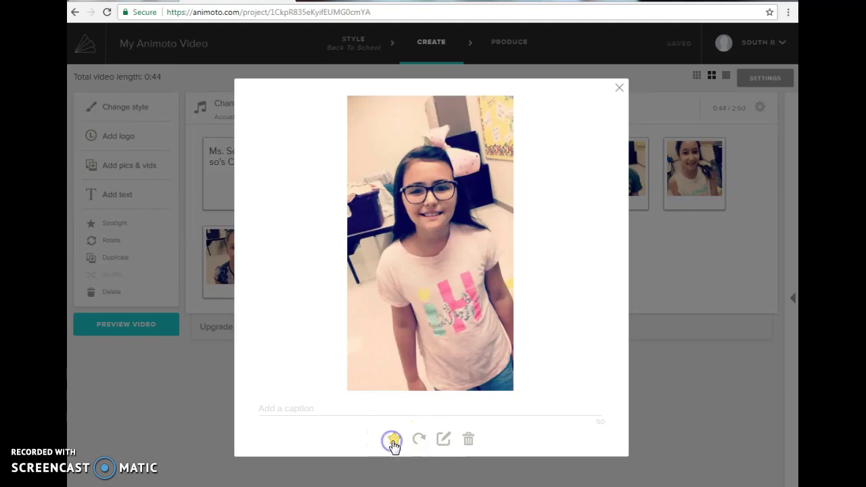
pyautogui.click(619, 90)
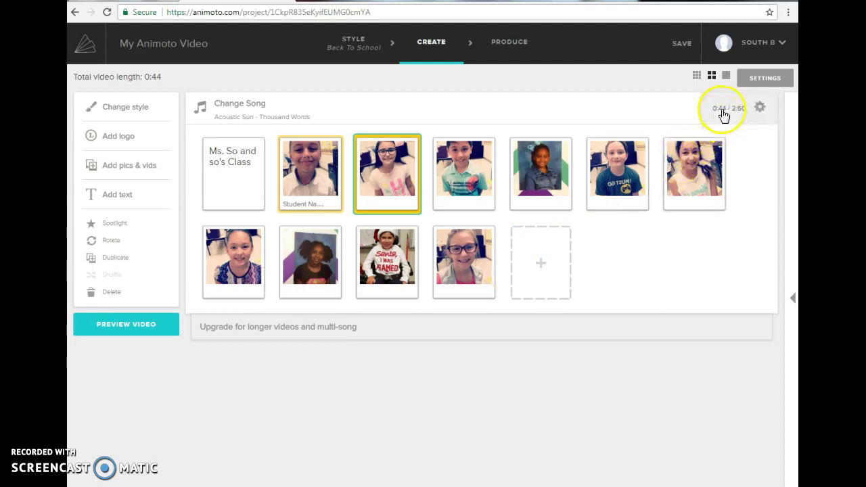
# In song settings, set Image Pacing to a manual position just toward Slow and save, keeping the video at 0:44
pyautogui.click(757, 107)
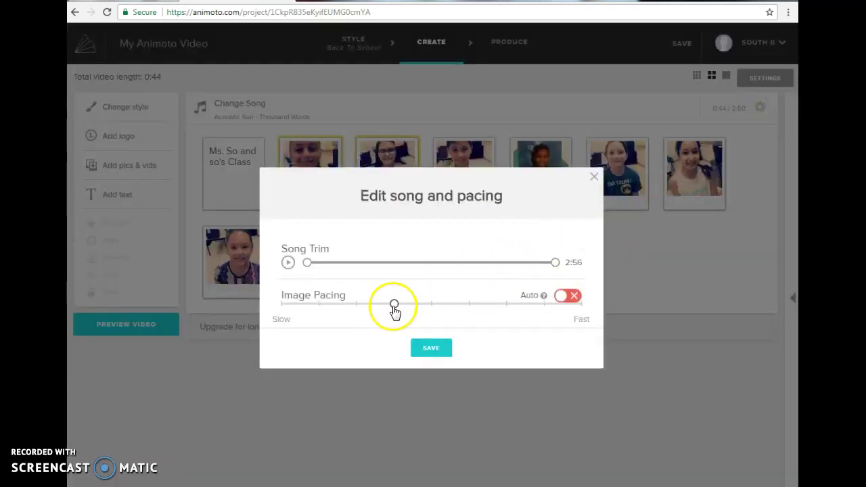
pyautogui.moveTo(395, 311); pyautogui.dragTo(349, 320)
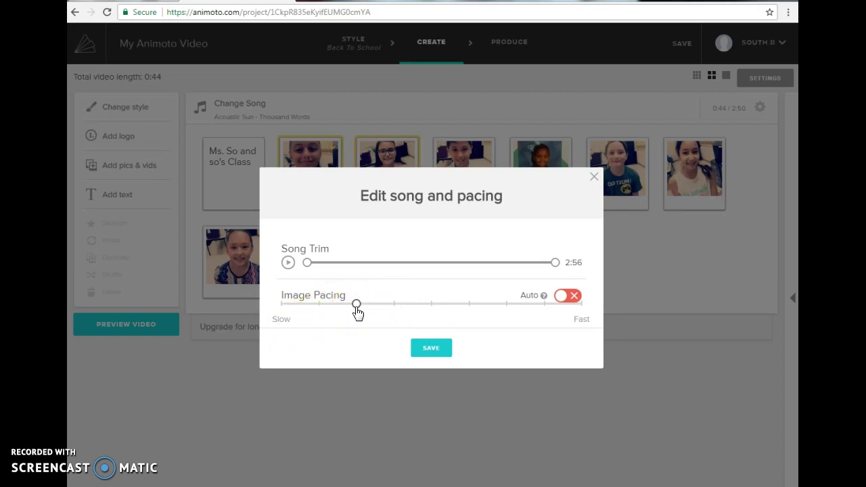
pyautogui.moveTo(357, 311); pyautogui.dragTo(394, 306)
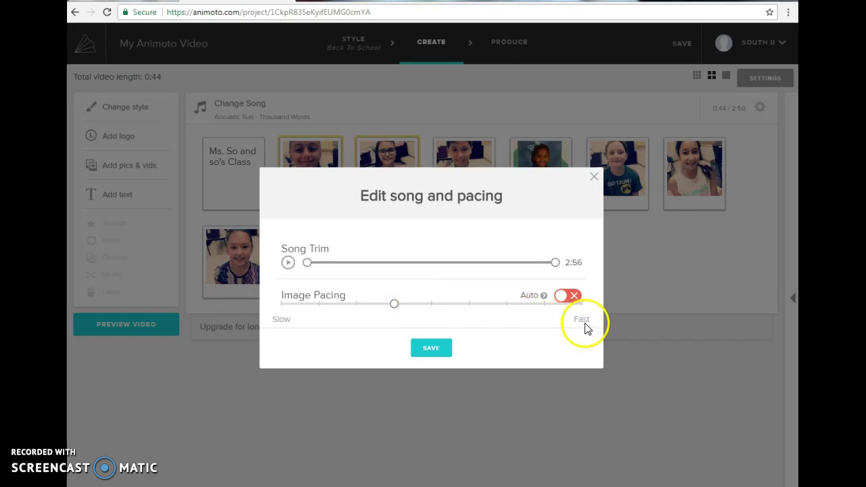
pyautogui.click(430, 353)
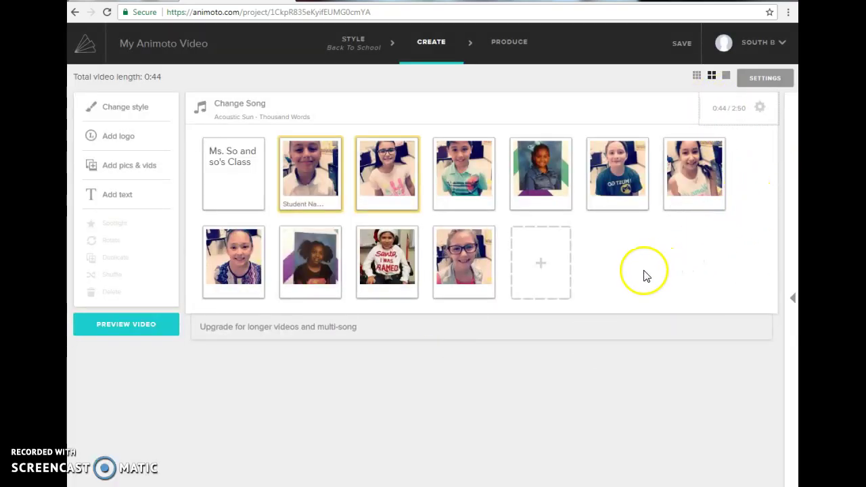
# Stream a low-resolution preview of the Back to School video and pause it on the red-locker hallway opening
pyautogui.click(154, 330)
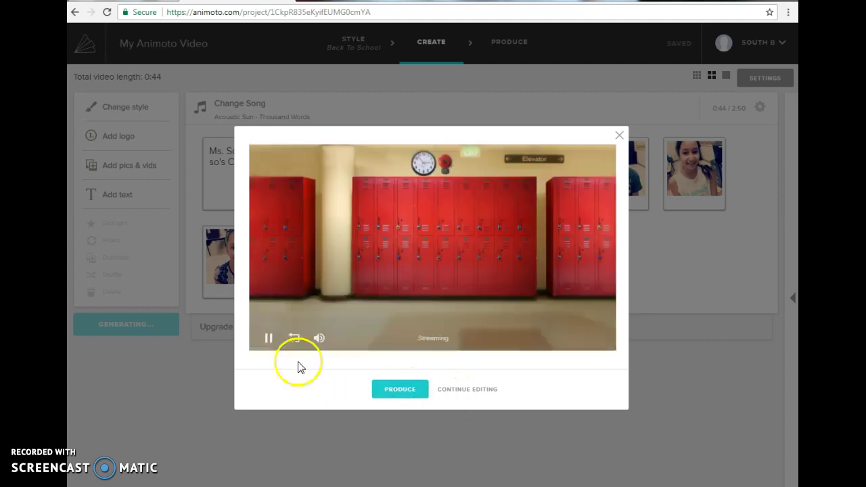
pyautogui.click(268, 339)
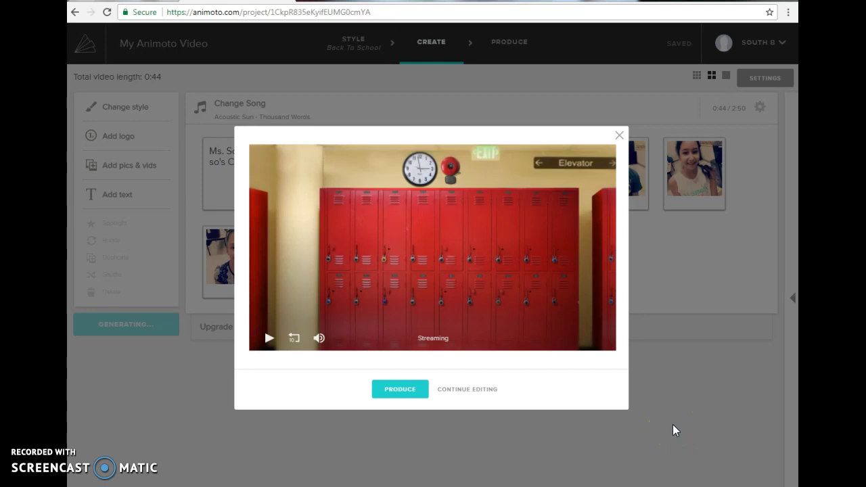
pyautogui.click(678, 425)
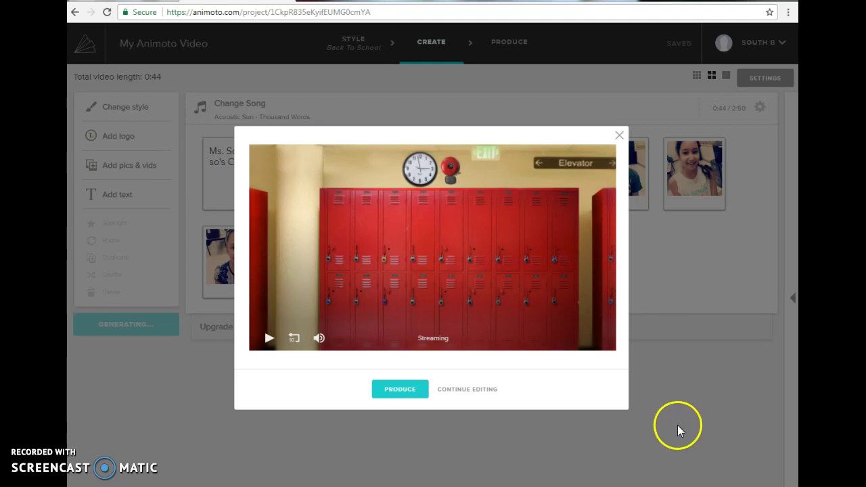